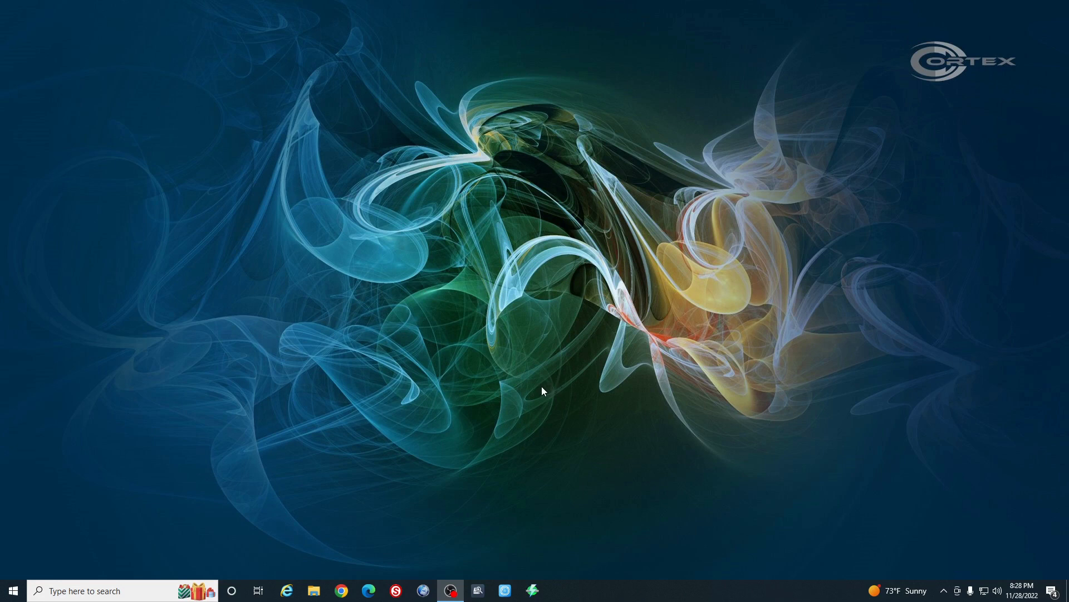
# Launch the Device Config Tool from the taskbar to show the Device Search device list
pyautogui.click(480, 591)
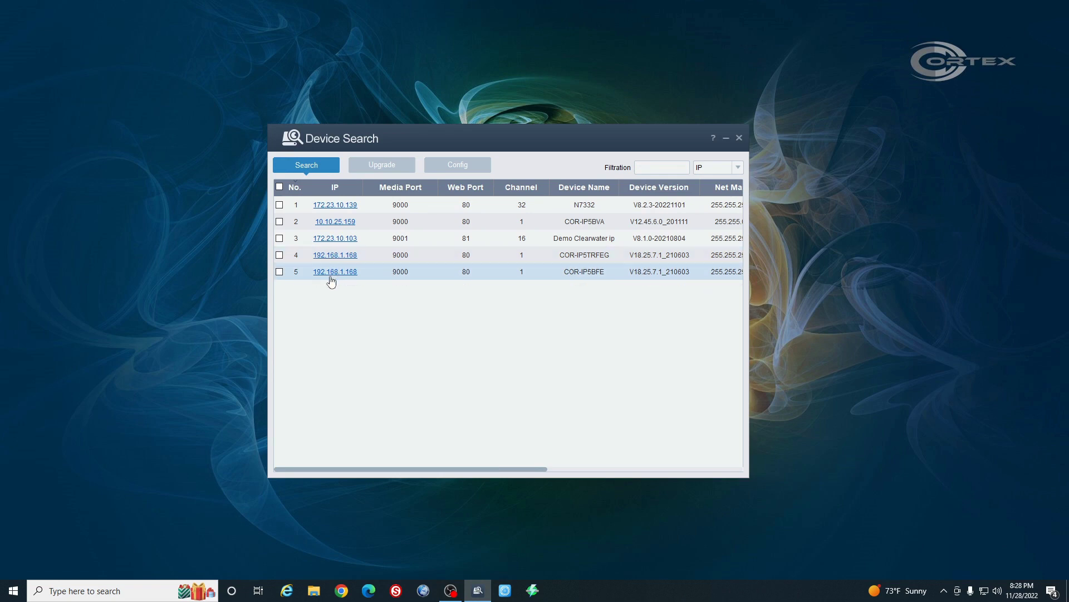
# Check the two cameras at 192.168.1.168 in the device list
pyautogui.click(280, 255)
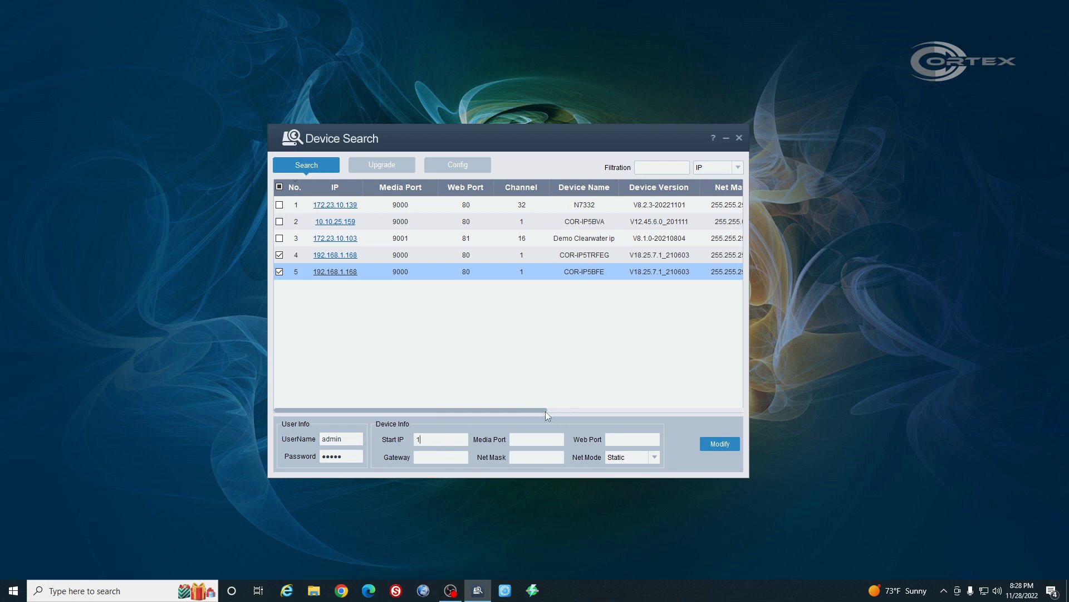
pyautogui.write('172.23.10.')
pyautogui.write('10')
pyautogui.write('80')
pyautogui.write('1721')
pyautogui.write('23')
pyautogui.write('.10.1')
# Advance past gateway 172.23.10.1 to the Net Mask field for 255.255.255.0
pyautogui.press('Tab')
pyautogui.write('255.2')
pyautogui.write('55.255.0')
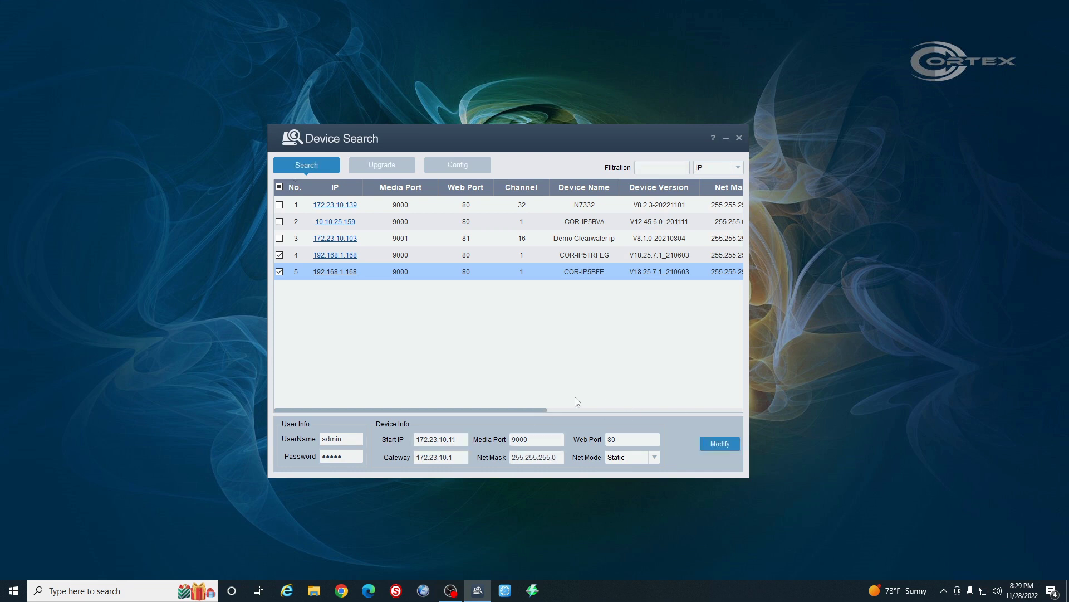
pyautogui.moveTo(543, 410)
pyautogui.mouseDown()
pyautogui.moveTo(736, 410)
pyautogui.moveTo(514, 411)
pyautogui.mouseUp()
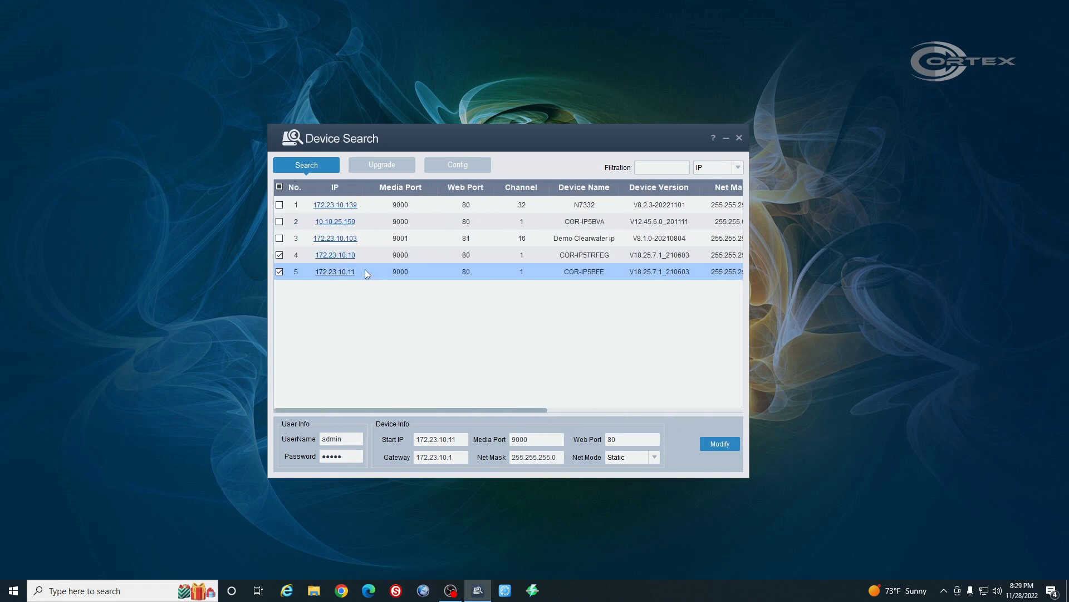